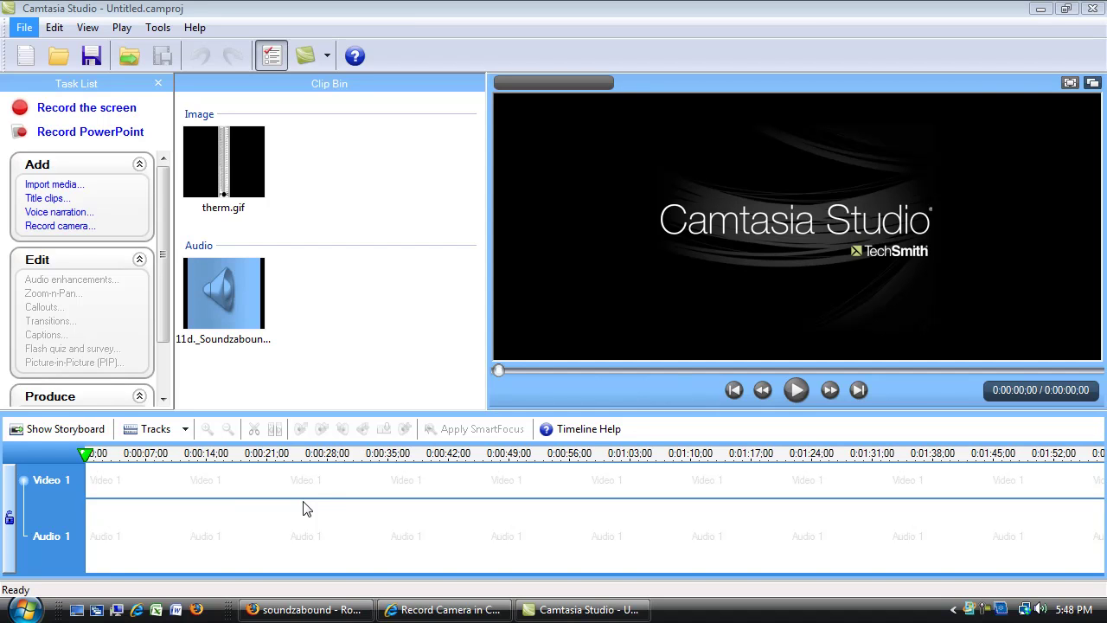
Start camera recording with USB Video Device as the camera and an enlarged preview area
click(72, 230)
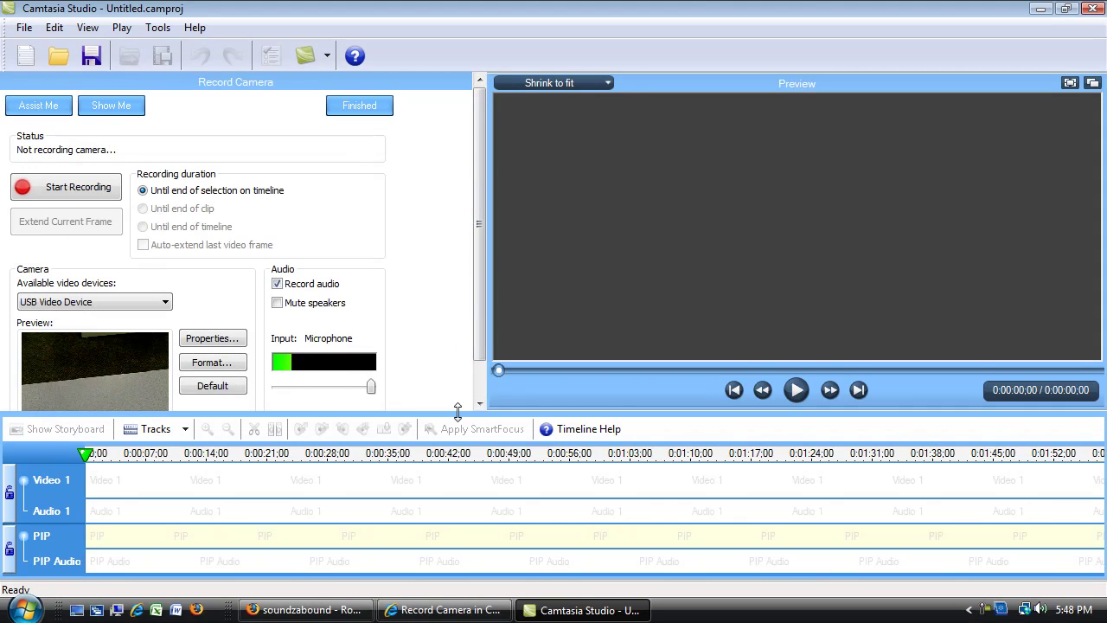
drag(457, 413, 459, 472)
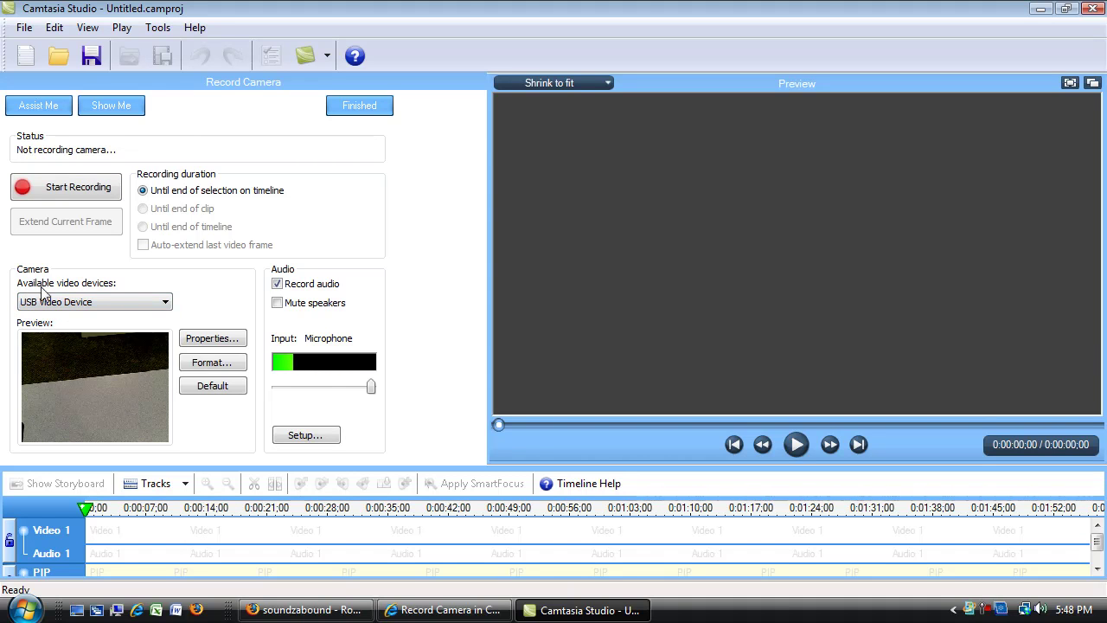
click(166, 303)
click(167, 303)
click(223, 348)
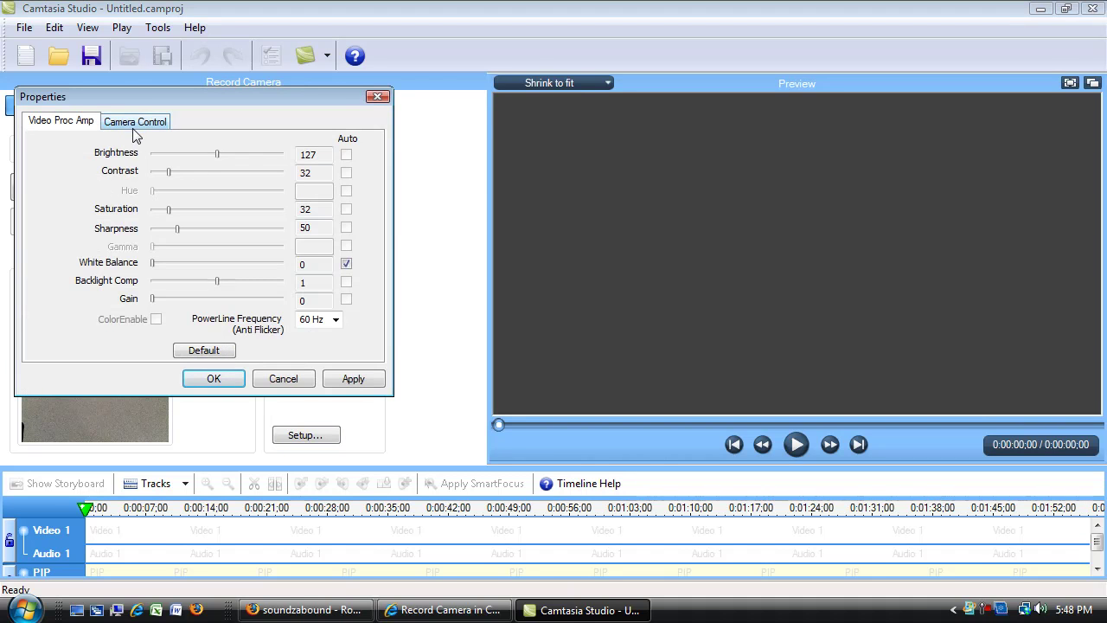
click(283, 379)
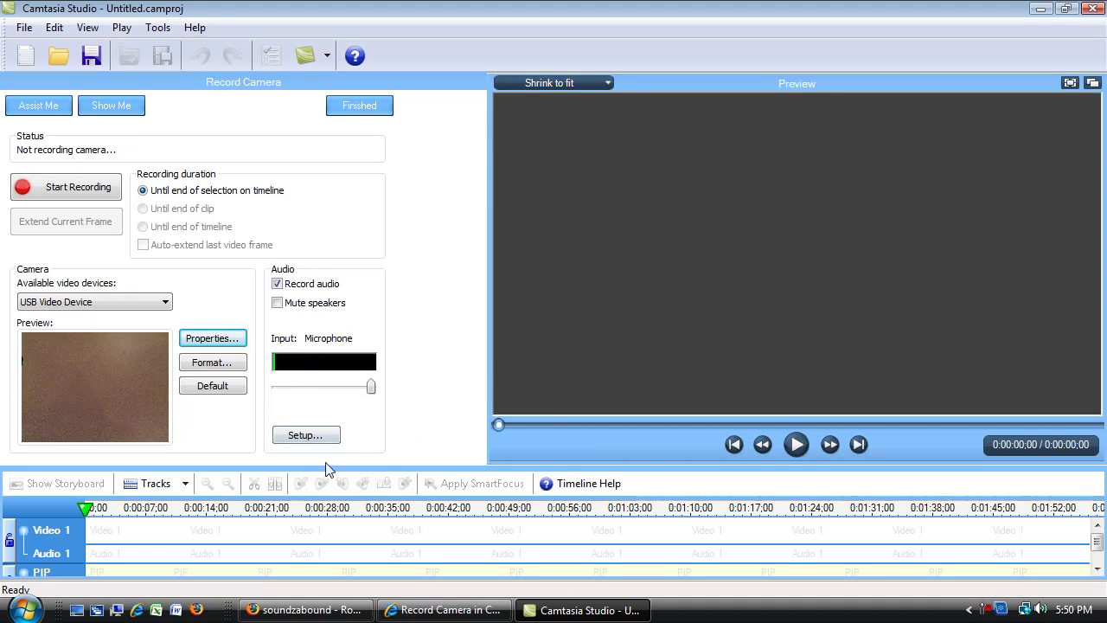
Run the Audio Setup Wizard keeping the C-Media USB microphone as the input device
click(316, 436)
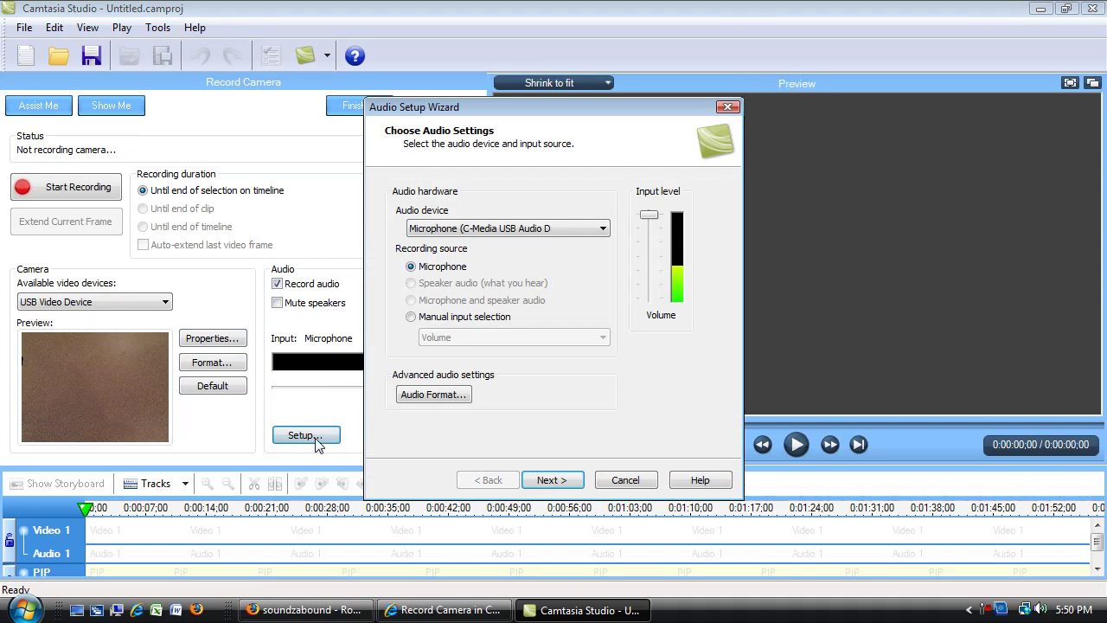
click(549, 230)
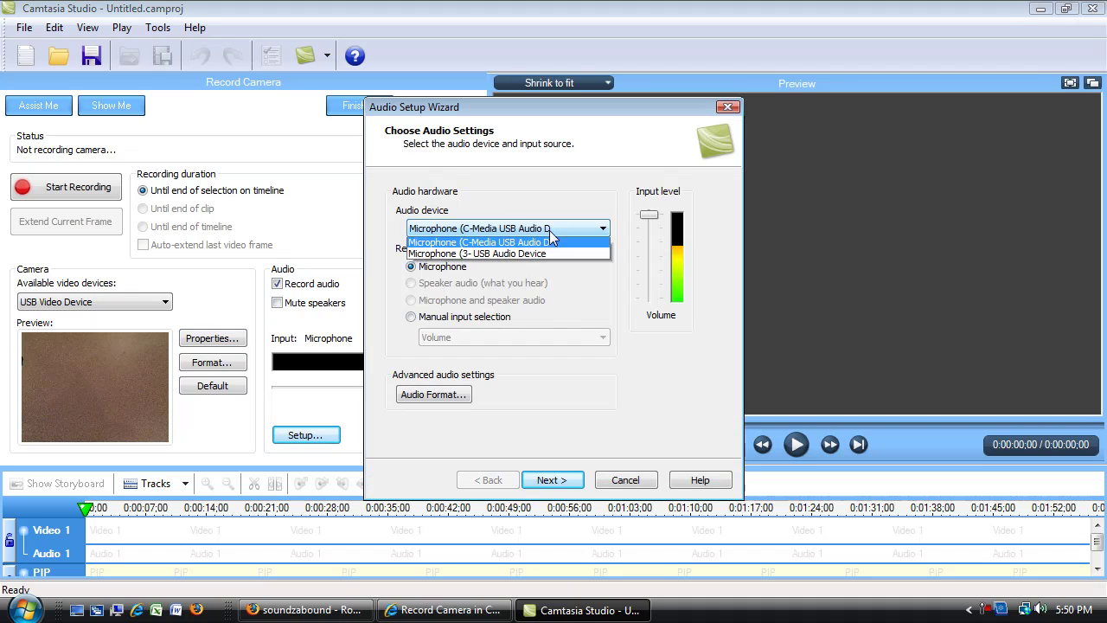
click(547, 246)
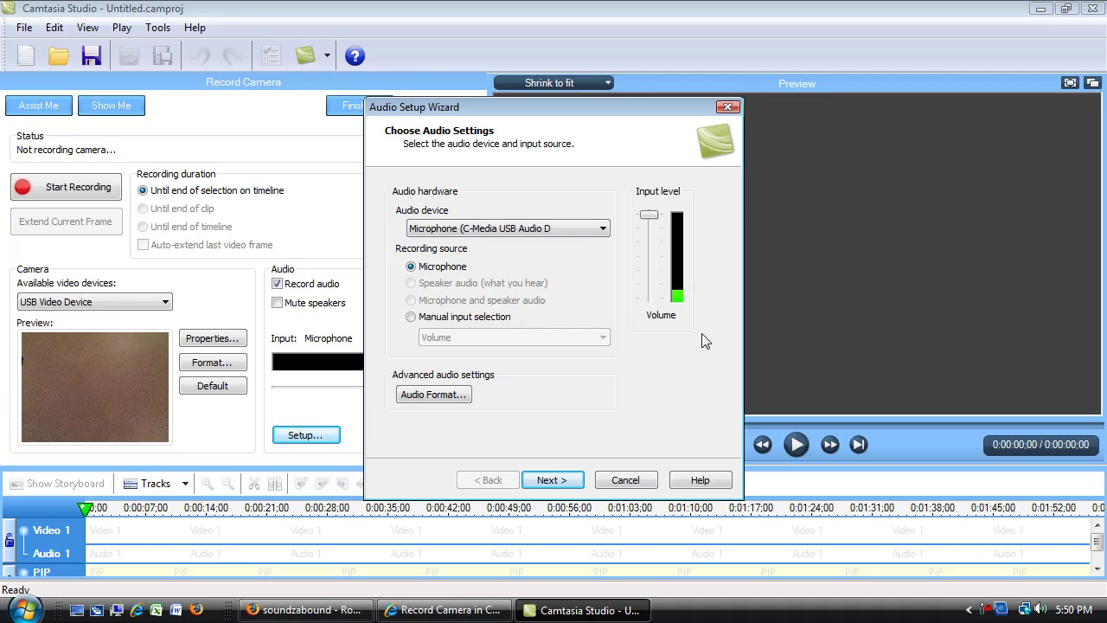
click(562, 481)
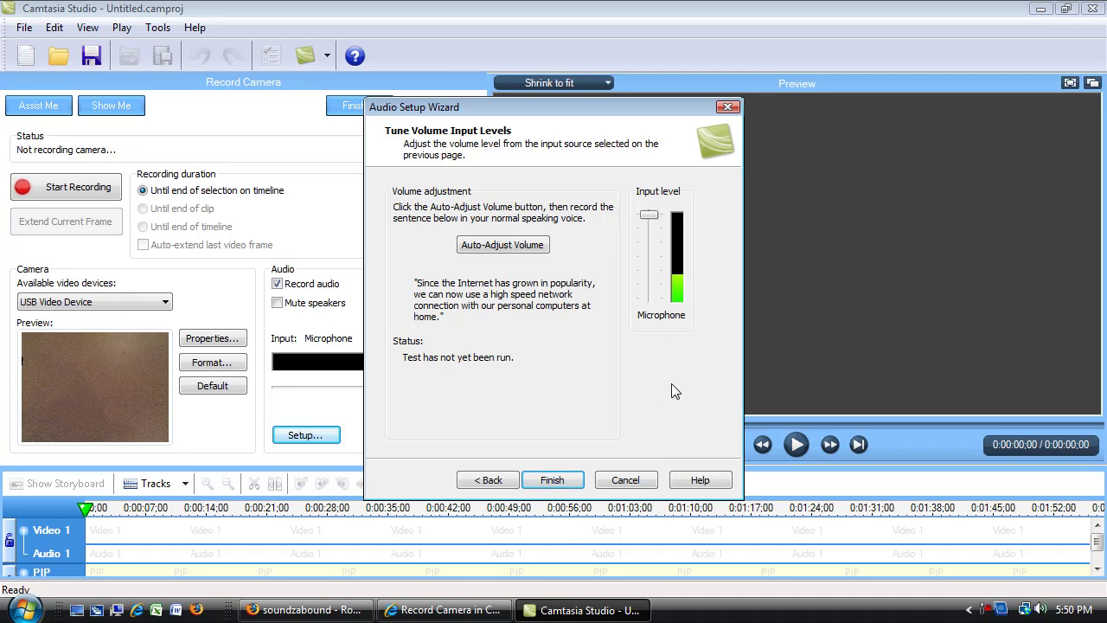
click(551, 481)
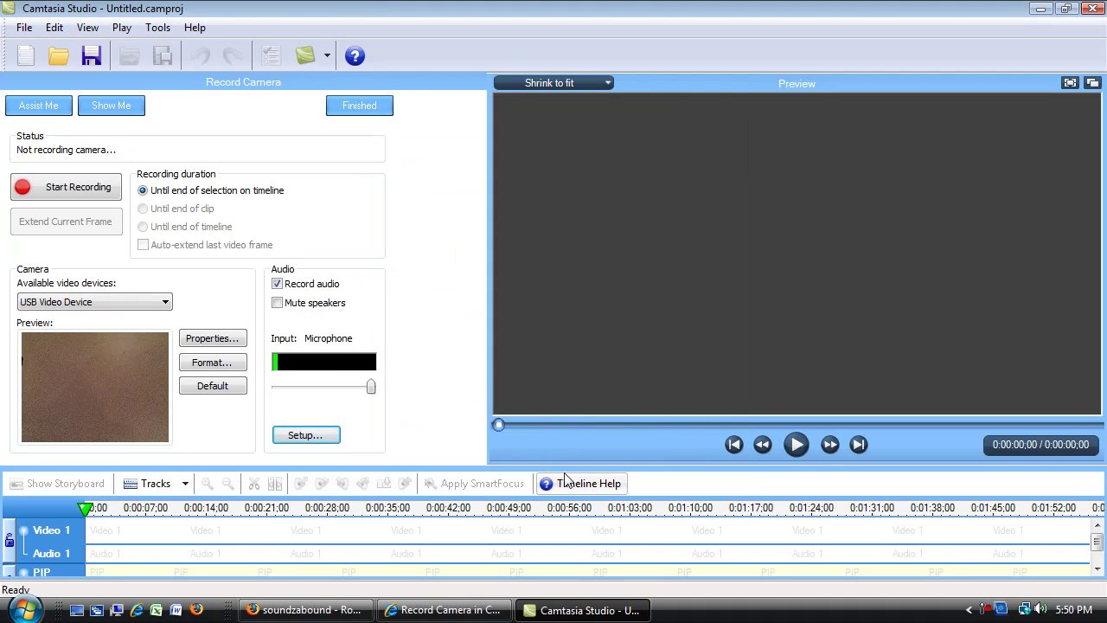
Record about 30 seconds of webcam video with microphone audio, then stop
click(87, 195)
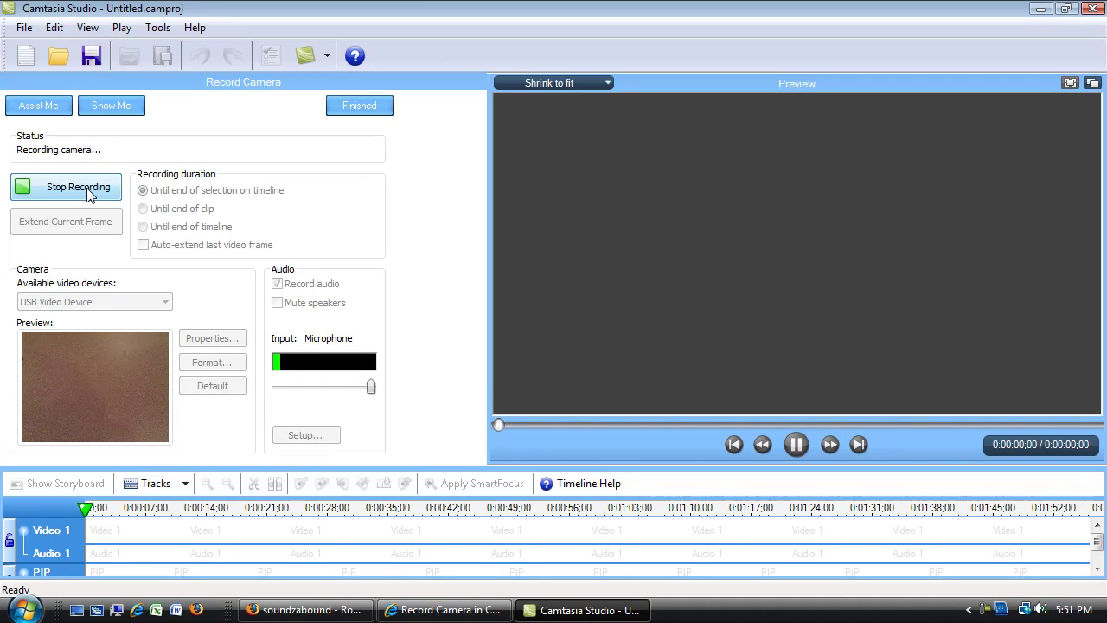
click(87, 195)
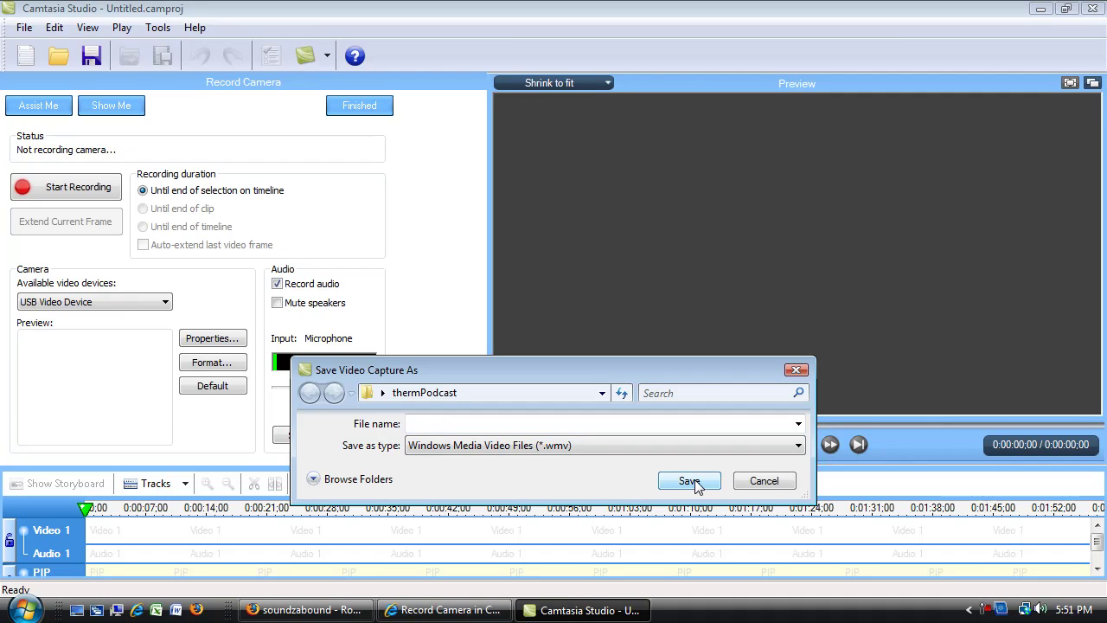
Name the recording 'thermVideo' in the Save Video Capture As dialog
drag(454, 363, 453, 229)
click(425, 288)
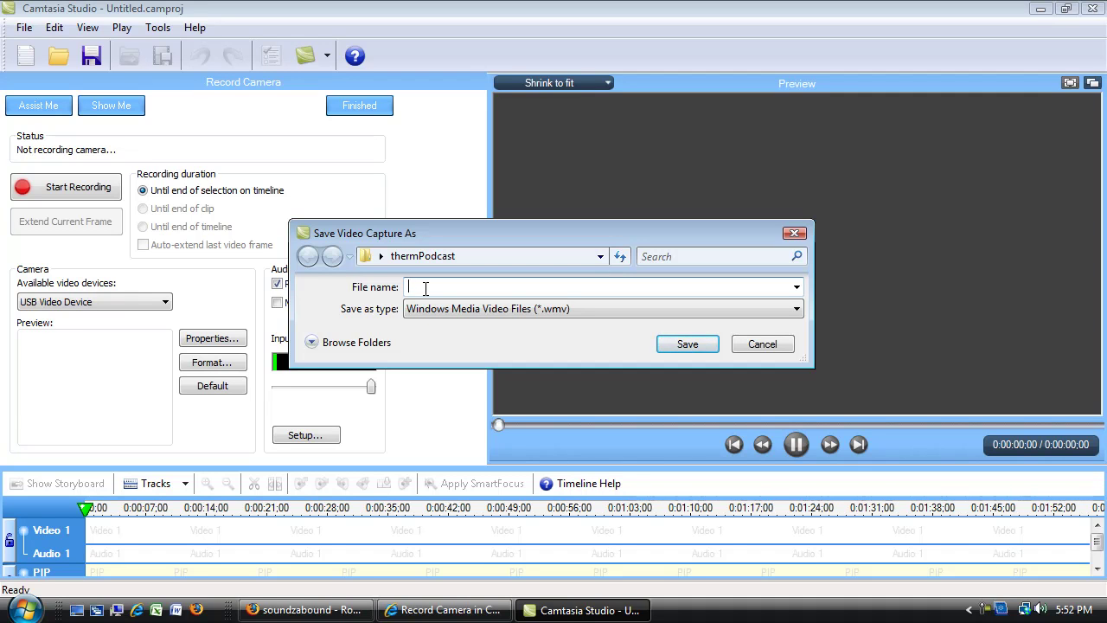
text(the)
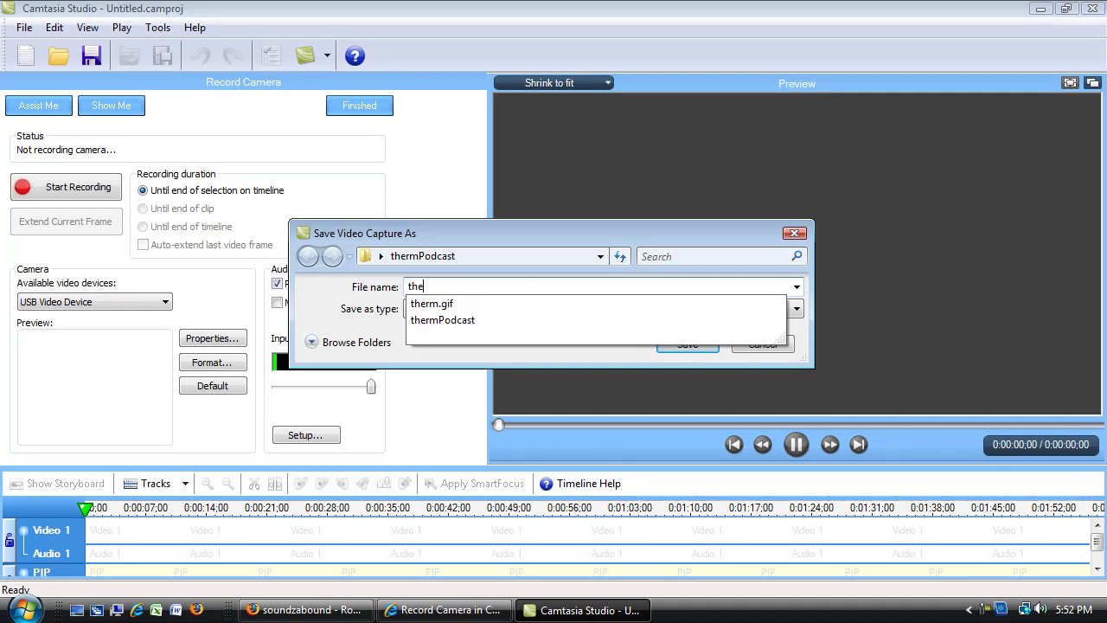
click(433, 303)
click(454, 286)
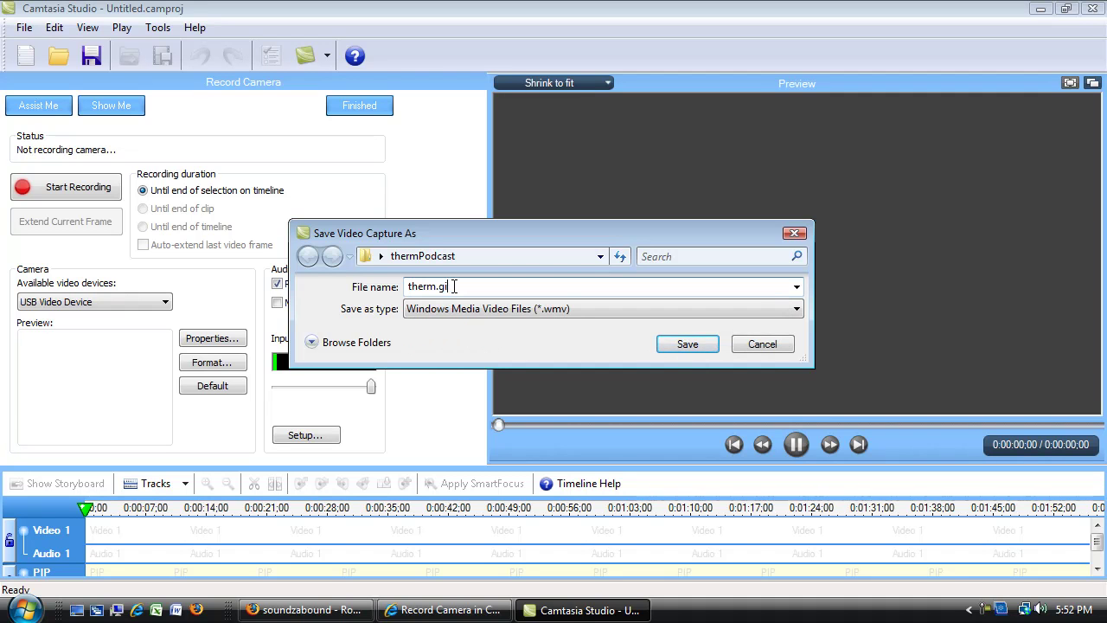
key(BackSpace)
key(BackSpace)
key(BackSpace)
text(Video)
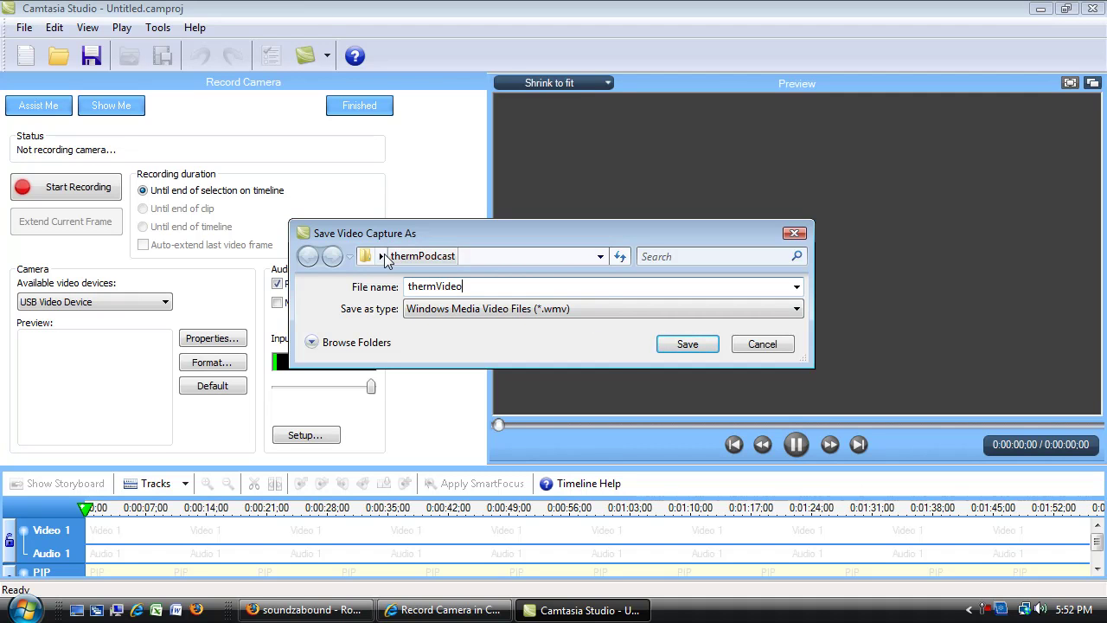
Confirm the thermPodcast folder as the save location and save thermVideo.wmv
click(599, 259)
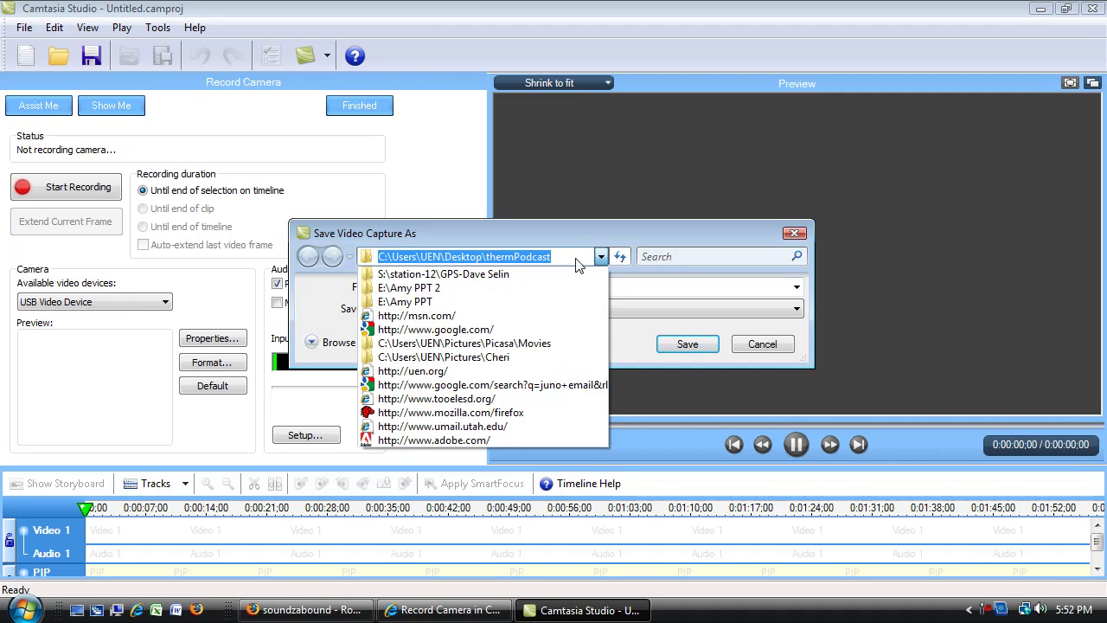
click(367, 255)
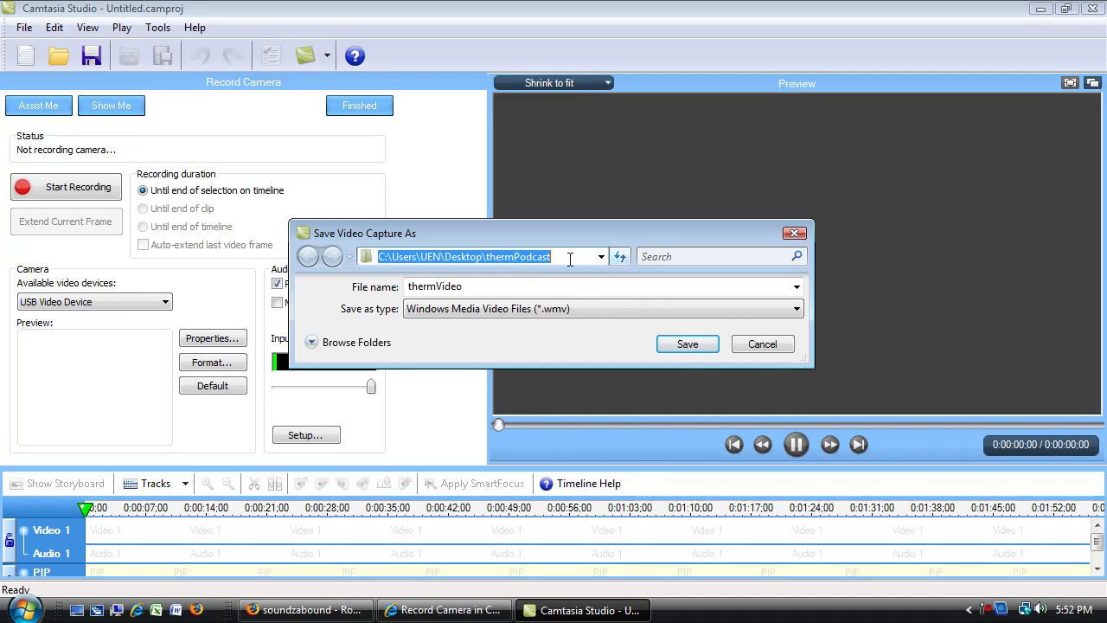
click(512, 257)
drag(549, 257, 481, 260)
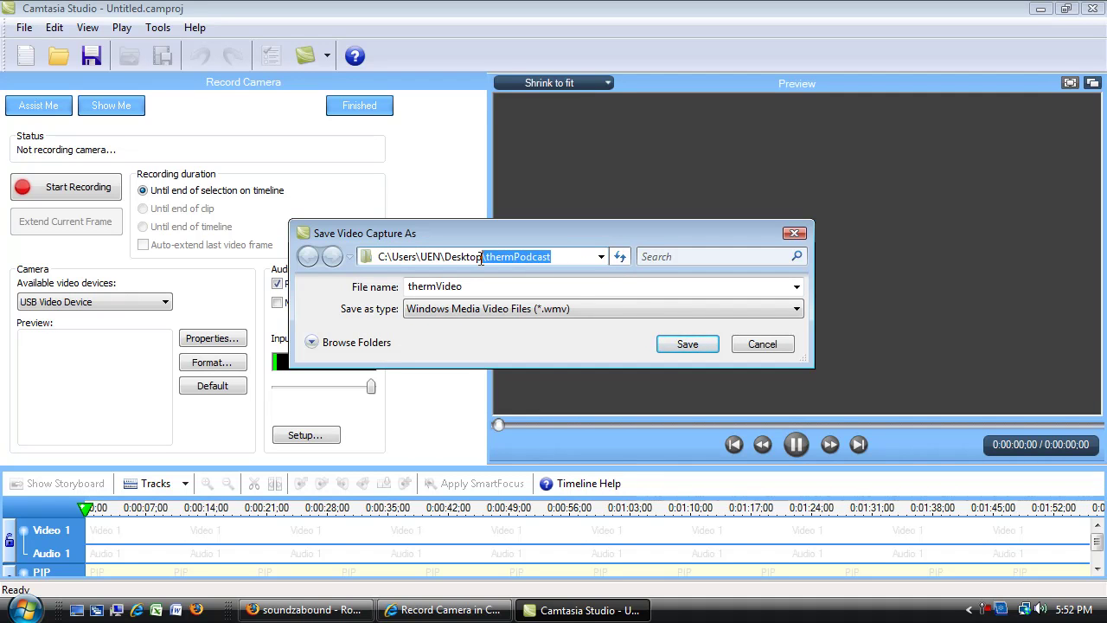
click(681, 345)
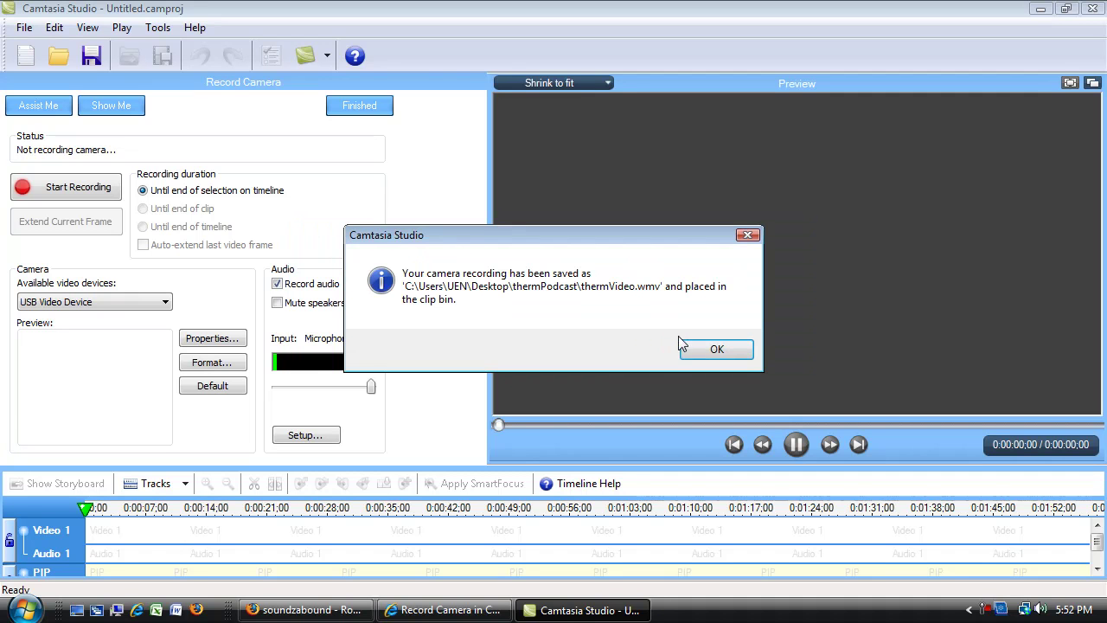
Acknowledge the save, finish camera recording, and select thermVideo.wmv in the Clip Bin
click(715, 346)
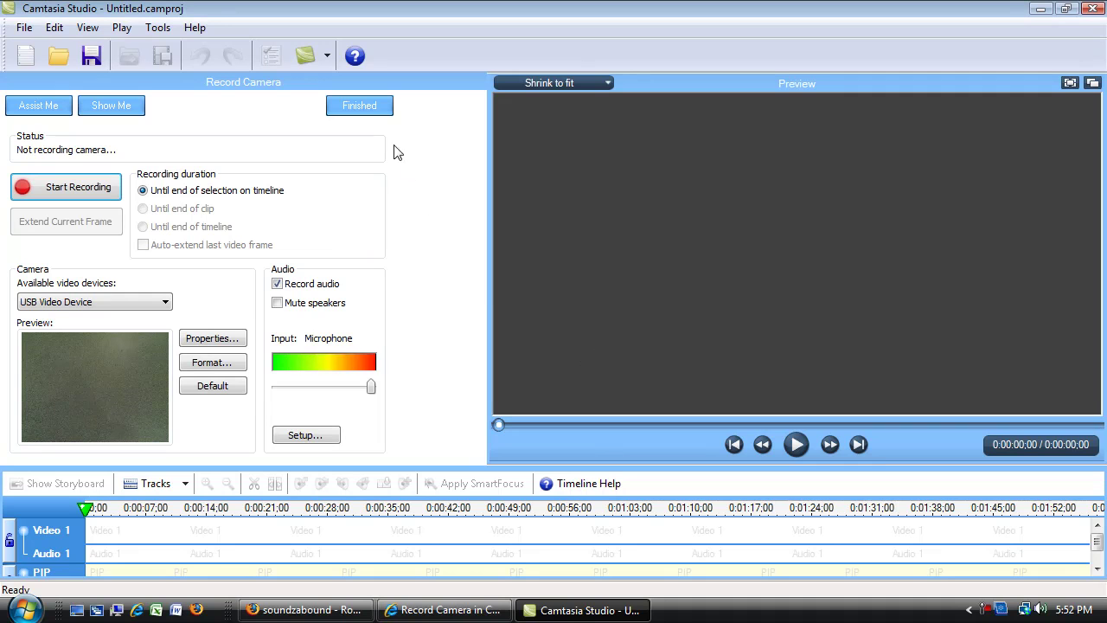
click(360, 106)
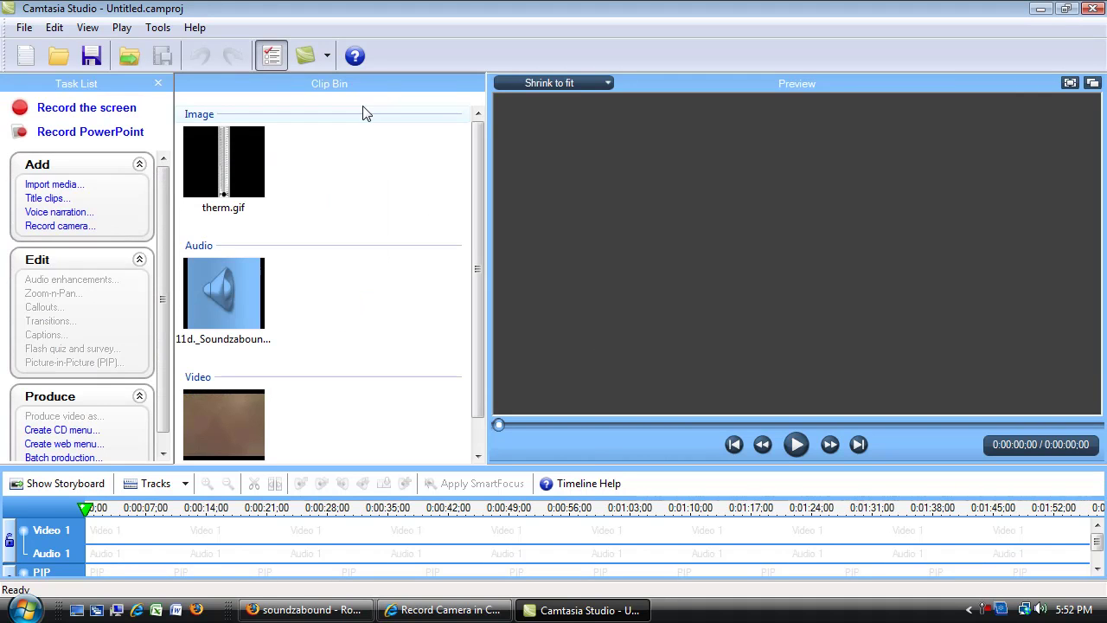
click(231, 384)
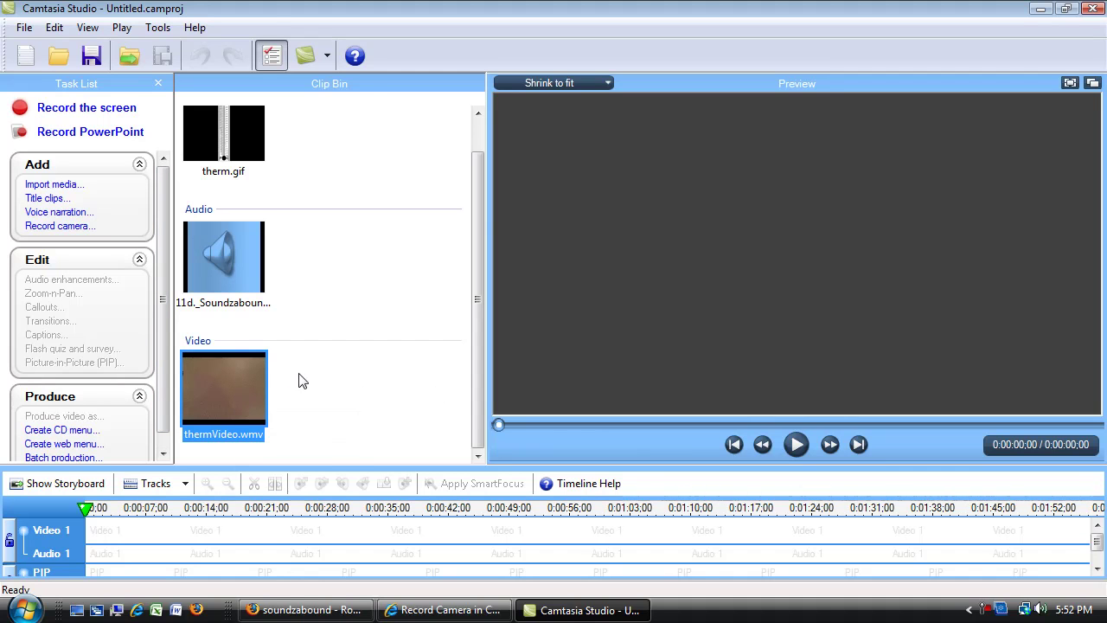
Play thermVideo.wmv in the Preview, pause it at 0:00:06;15, and reselect the clip
double_click(231, 389)
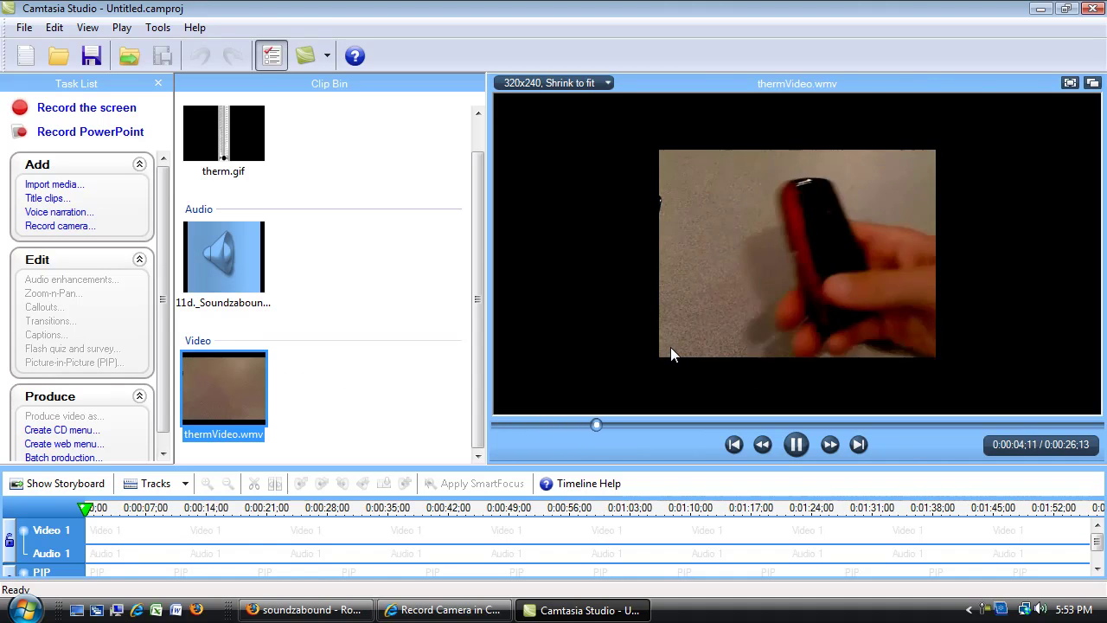
click(797, 446)
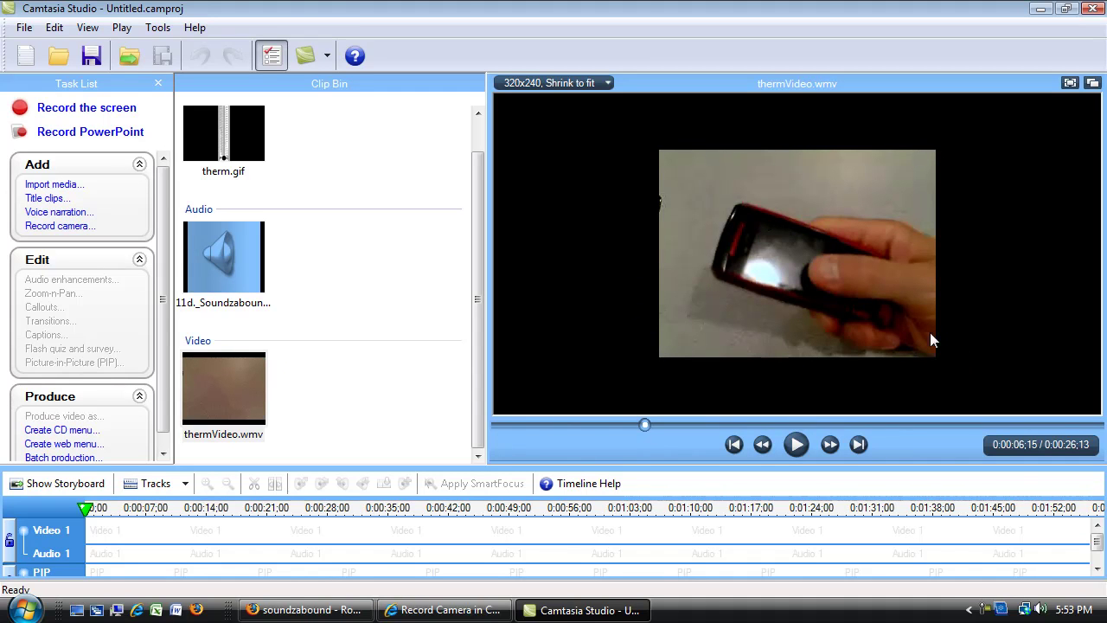
click(407, 352)
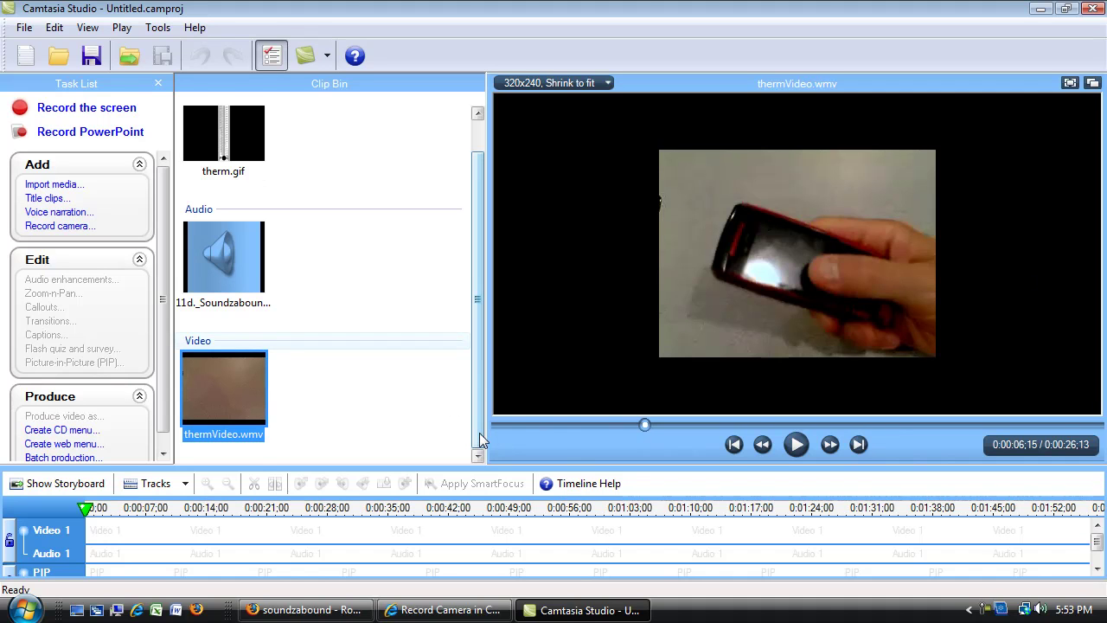